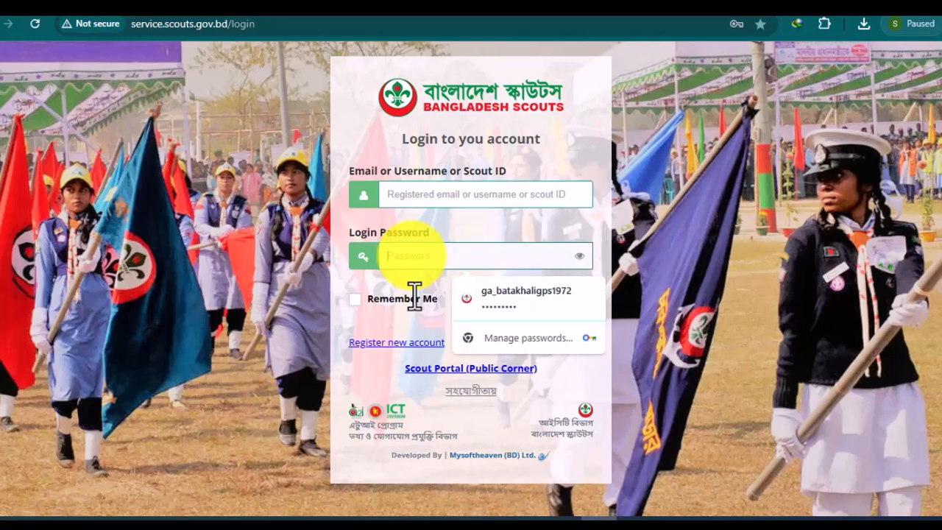
Open the new account registration page from the login page.
left_click(431, 193)
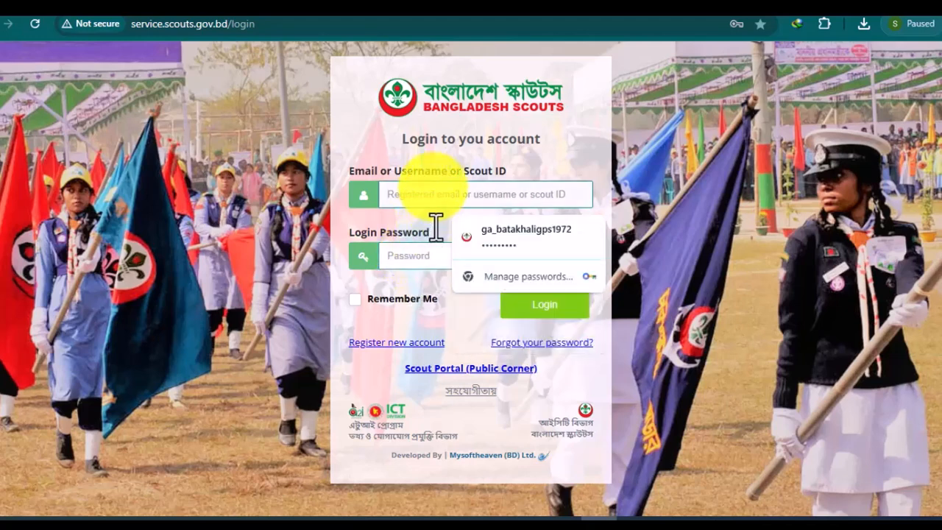
left_click(271, 234)
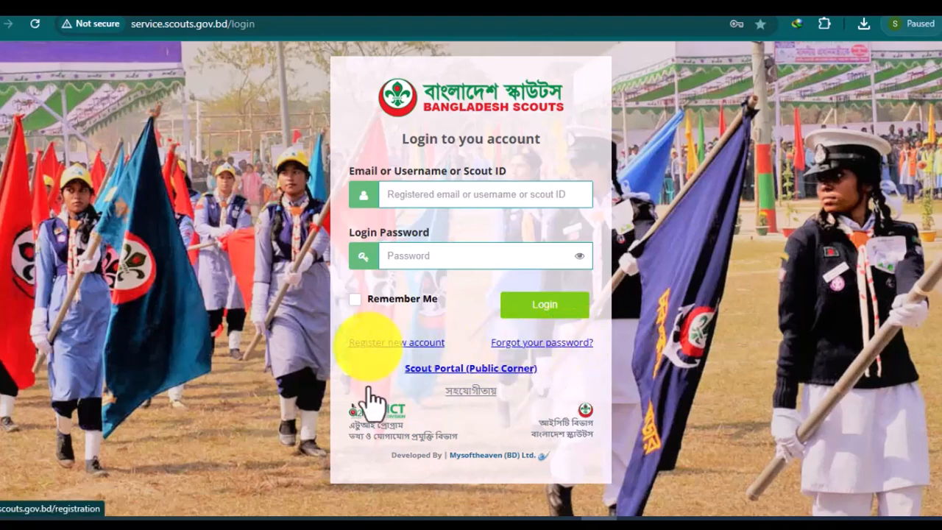
left_click(368, 343)
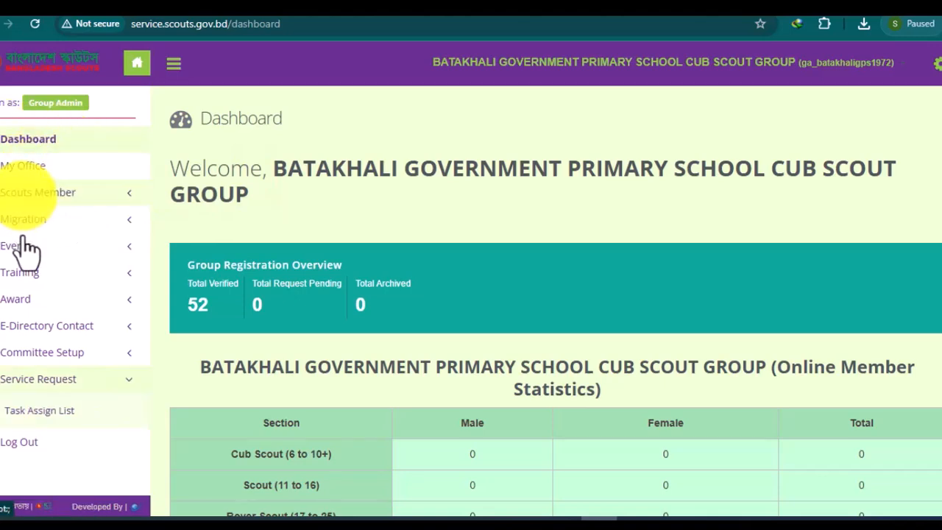
Open the form for adding a scout member and look through all its sections.
left_click(33, 193)
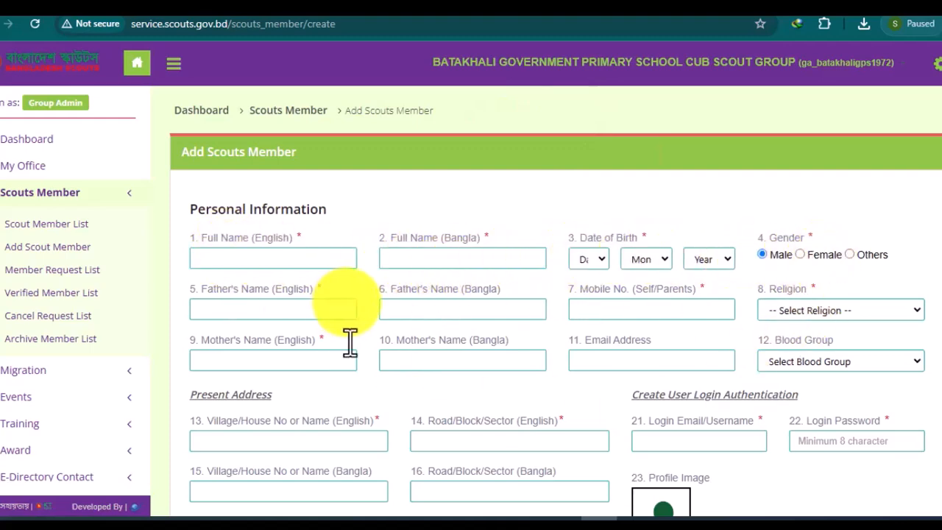
scroll(357, 345, "down", 4)
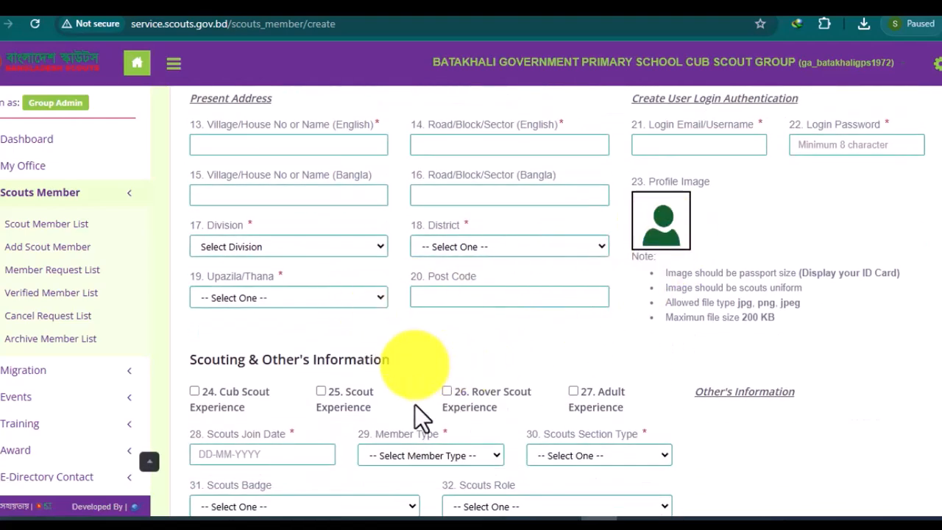
scroll(416, 407, "down", 4)
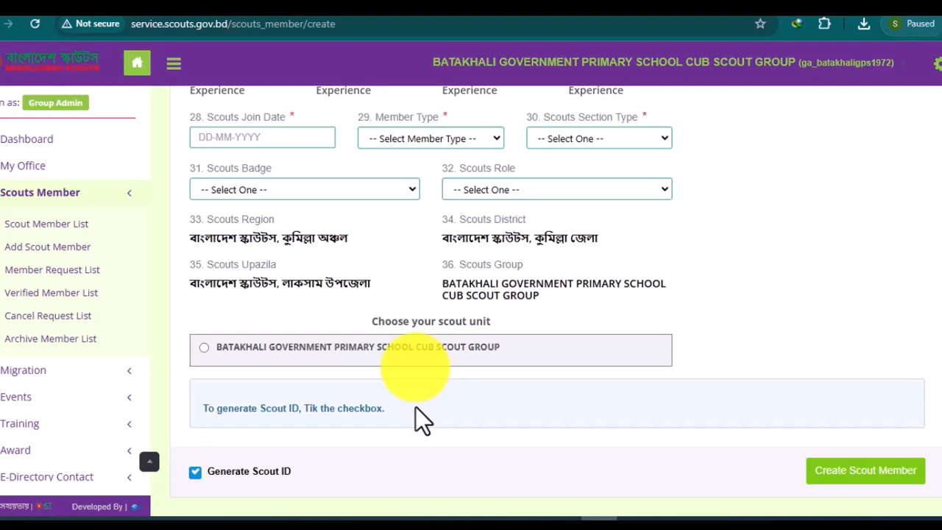
scroll(482, 304, "up", 4)
scroll(481, 304, "up", 4)
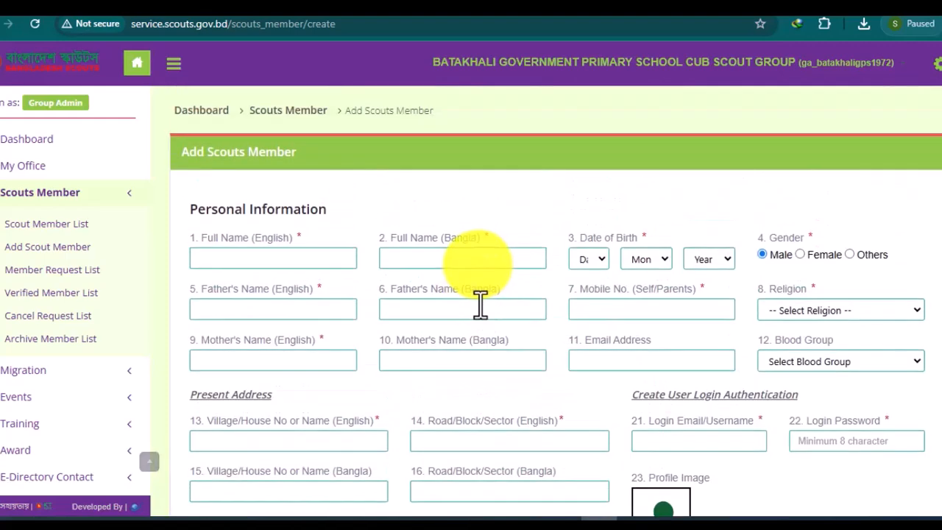
left_click(273, 258)
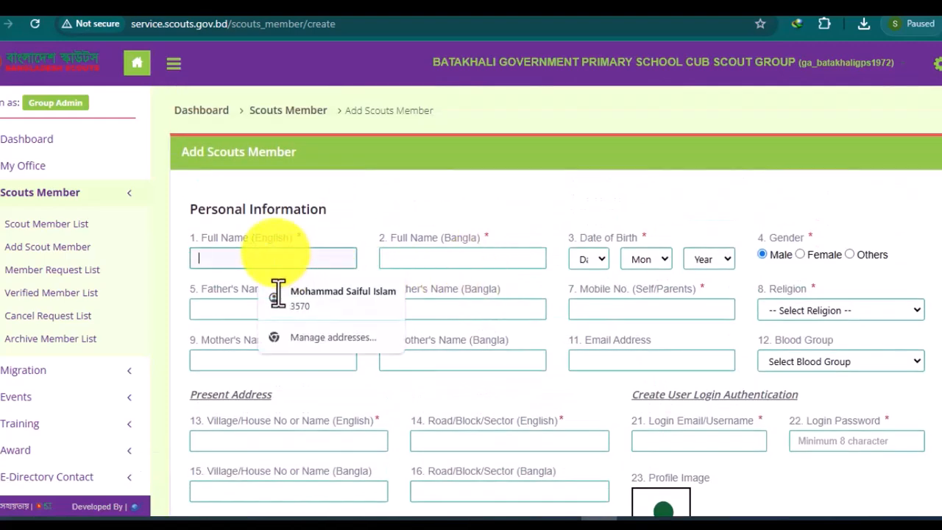
scroll(574, 452, "down", 3)
scroll(574, 452, "up", 3)
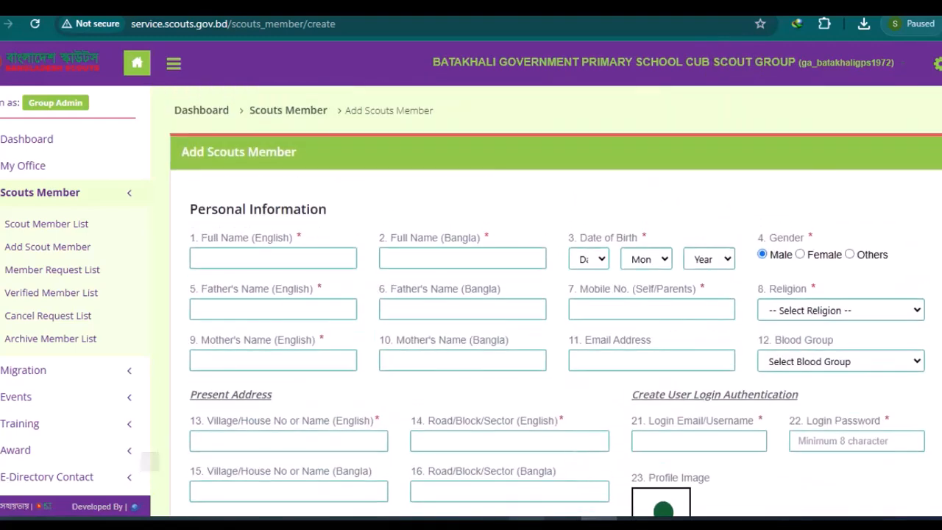
Copy the member's Bangla full name from the text notes into the Full Name (Bangla) field.
left_click(453, 520)
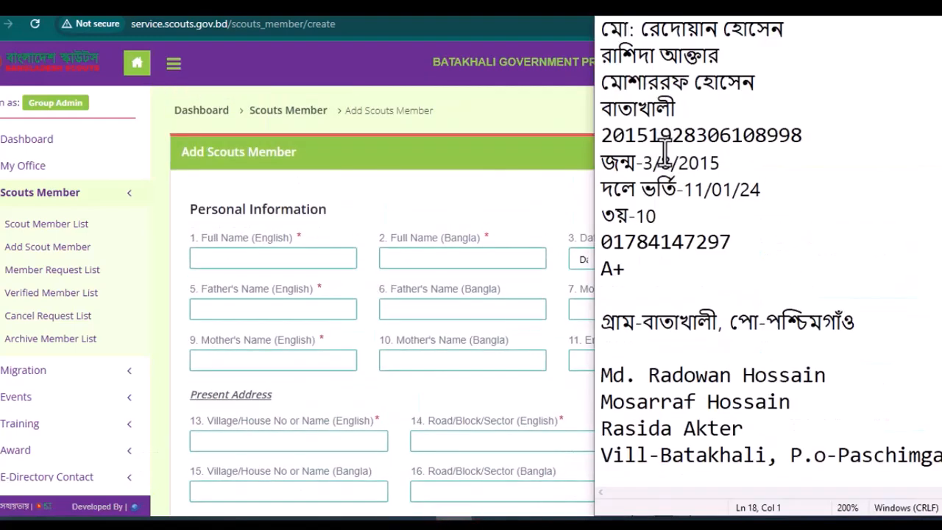
left_click_drag(602, 31, 788, 73)
key("ctrl+c")
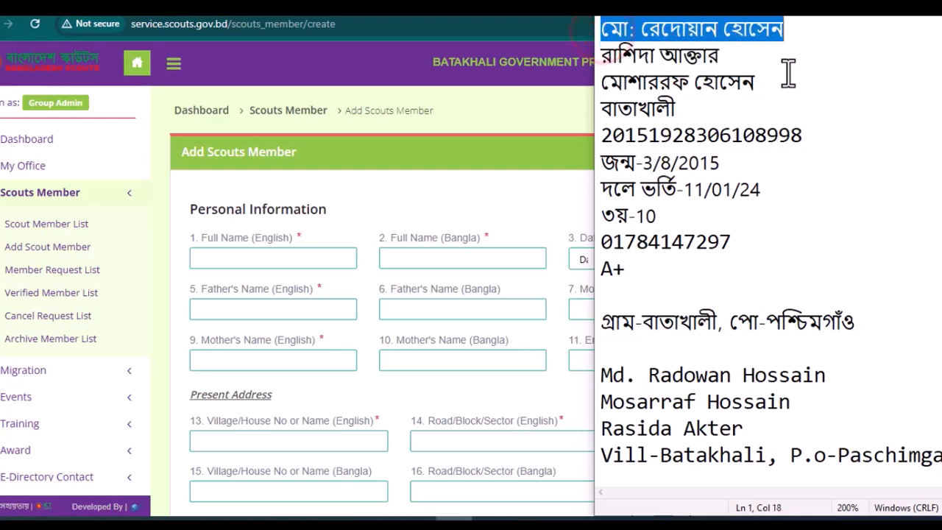
left_click(427, 258)
key("ctrl+v")
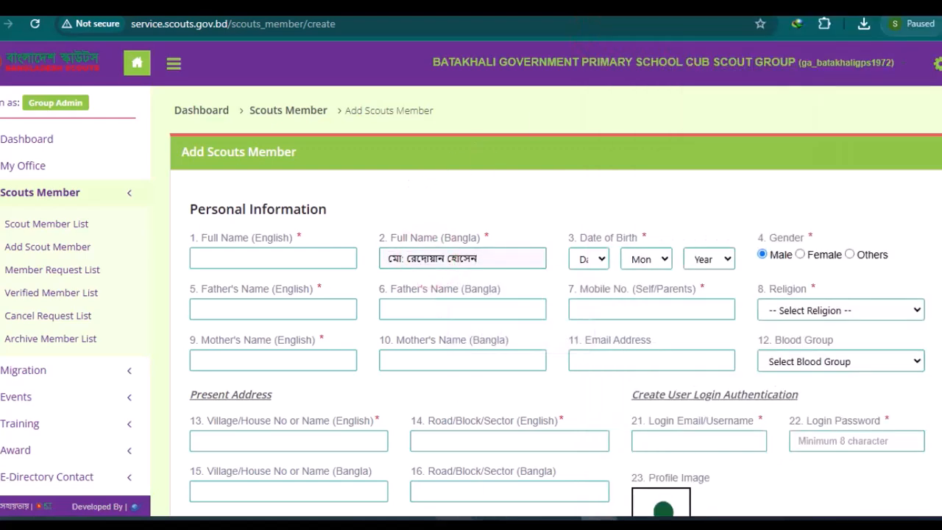
Copy the mother's Bangla name from the notes into the Mother's Name (Bangla) field.
key("alt+Tab")
left_click_drag(602, 55, 719, 55)
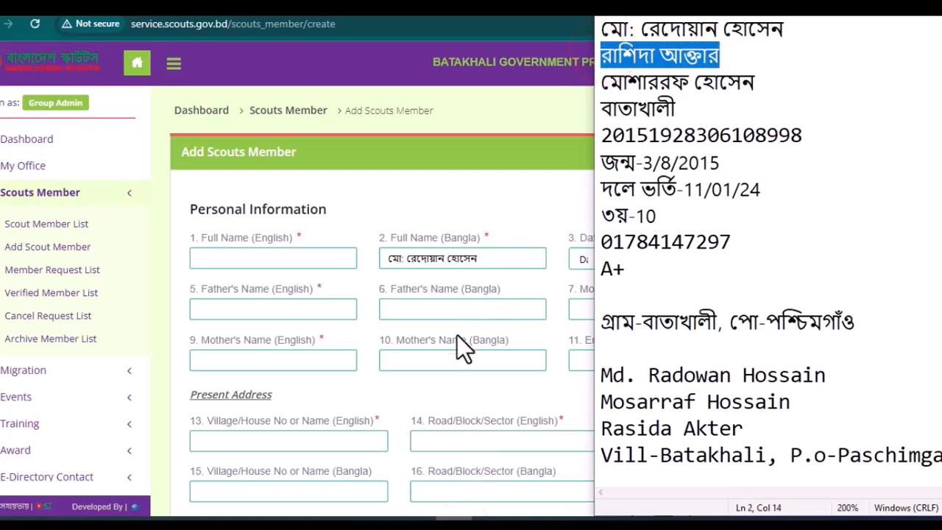
key("ctrl+c")
left_click(446, 361)
key("ctrl+v")
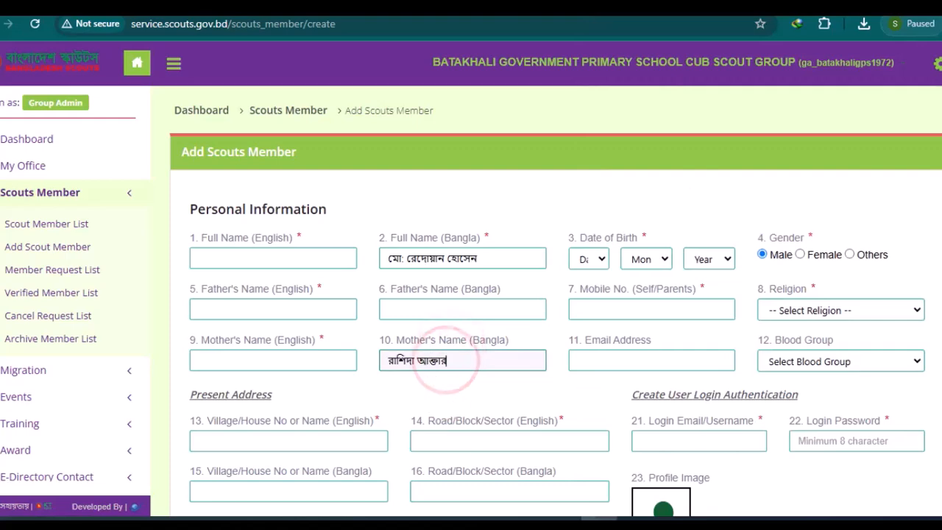
Fill in the father's Bangla name and the date of birth, choosing Islam as religion and A+ as blood group.
key("alt+Tab")
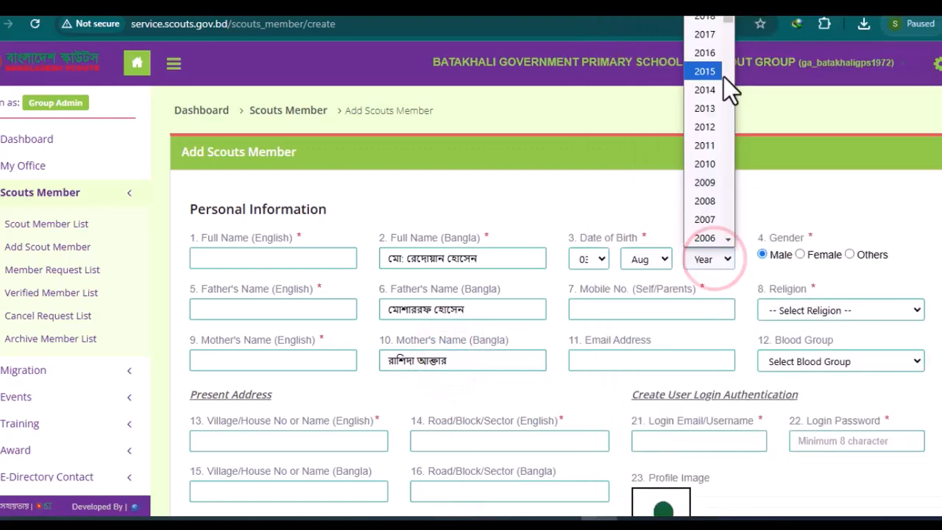
left_click(711, 75)
left_click(786, 309)
left_click(782, 351)
left_click(769, 356)
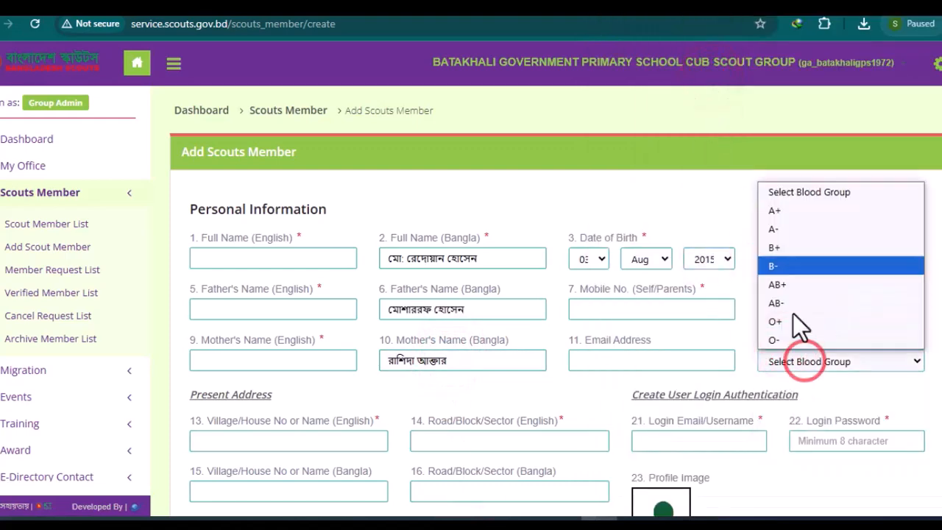
left_click(776, 226)
Copy the mobile number from the notes into the Mobile No. (Self/Parents) field.
key("alt+Tab")
double_click(605, 242)
left_click(587, 312)
key("ctrl+v")
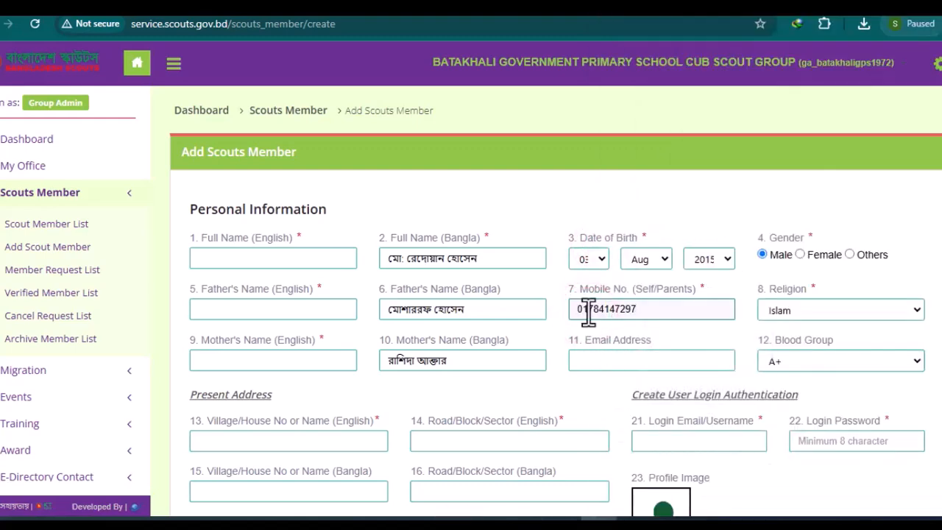
Copy the member's English full name from the notes into the Full Name (English) field.
key("alt+Tab")
left_click_drag(602, 375, 826, 376)
key("ctrl+c")
left_click(250, 257)
key("ctrl+v")
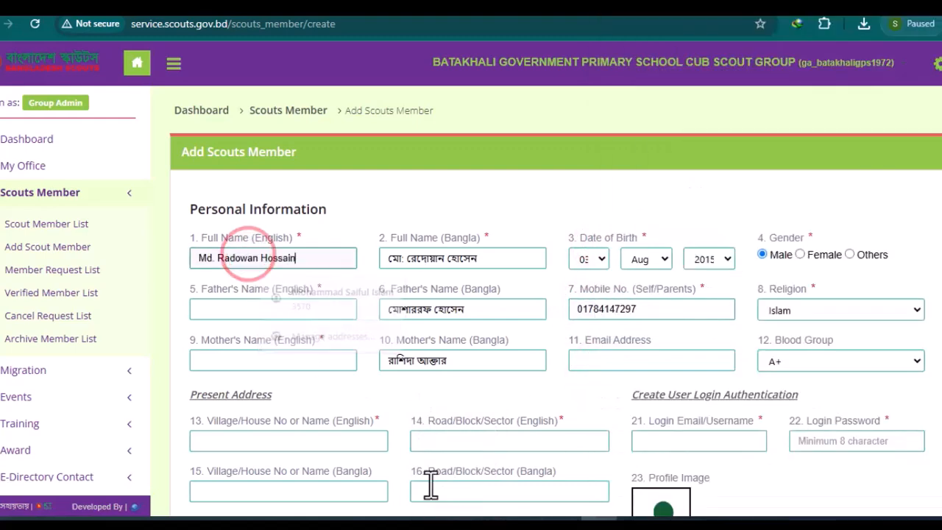
Copy the father's English name from the notes into the Father's Name (English) field.
key("alt+Tab")
left_click_drag(602, 401, 789, 401)
key("alt+Tab")
left_click(251, 309)
key("ctrl+v")
Copy the mother's English name from the notes into the Mother's Name (English) field.
key("alt+Tab")
left_click_drag(602, 428, 743, 428)
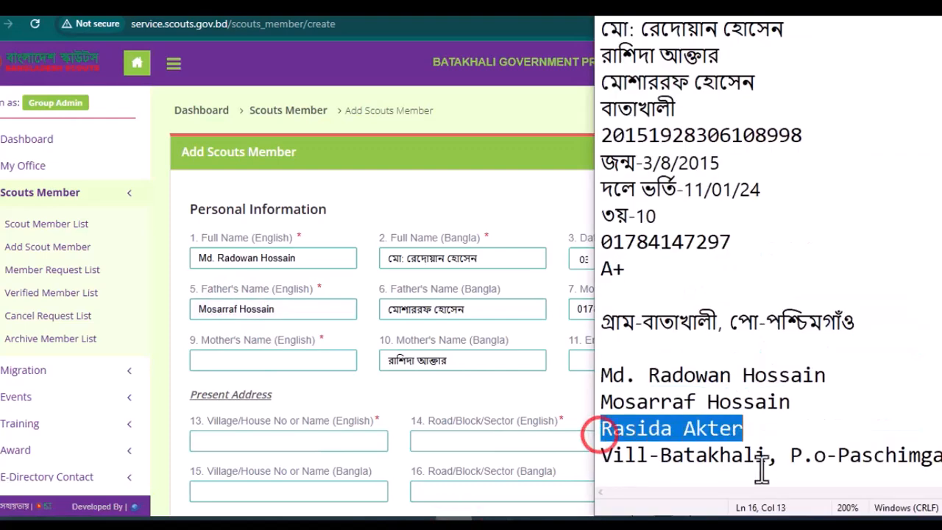
key("alt+Tab")
left_click(227, 359)
key("ctrl+v")
Copy the English village and post office line from the notes into the Village/House No or Name (English) field.
scroll(372, 361, "down", 4)
left_click(231, 216)
key("alt+Tab")
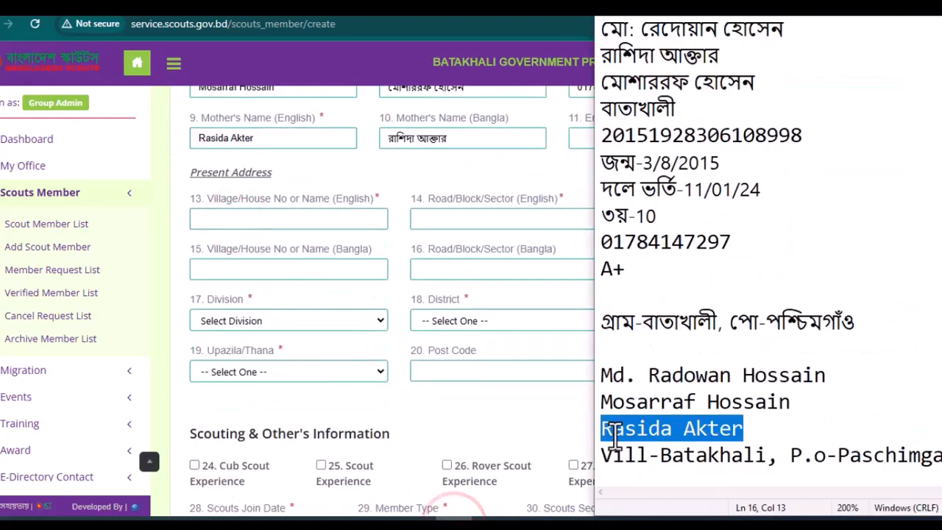
left_click_drag(601, 375, 672, 429)
left_click_drag(935, 462, 809, 446)
key("ctrl+c")
key("alt+Tab")
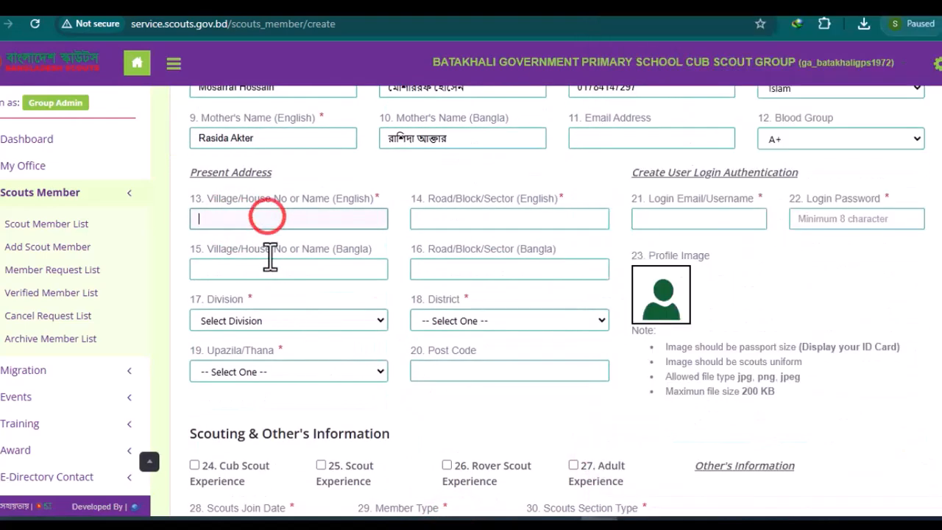
key("ctrl+v")
Copy the Bangla village and post office line from the notes into the Village/House No or Name (Bangla) field.
key("alt+Tab")
left_click_drag(596, 275, 791, 277)
key("ctrl+c")
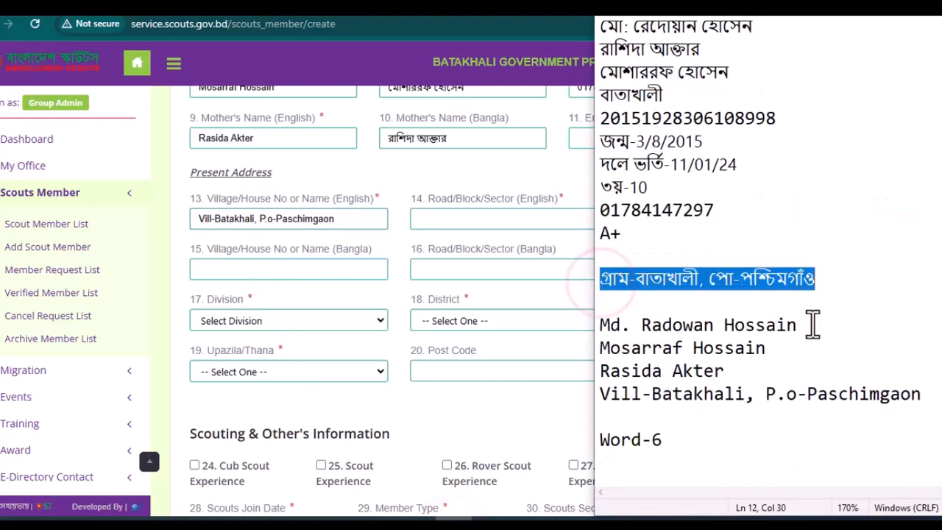
key("alt+Tab")
left_click(292, 265)
key("ctrl+v")
Fill in the ward of the present address in the Road/Block/Sector fields, in Bangla and in English.
left_click(468, 271)
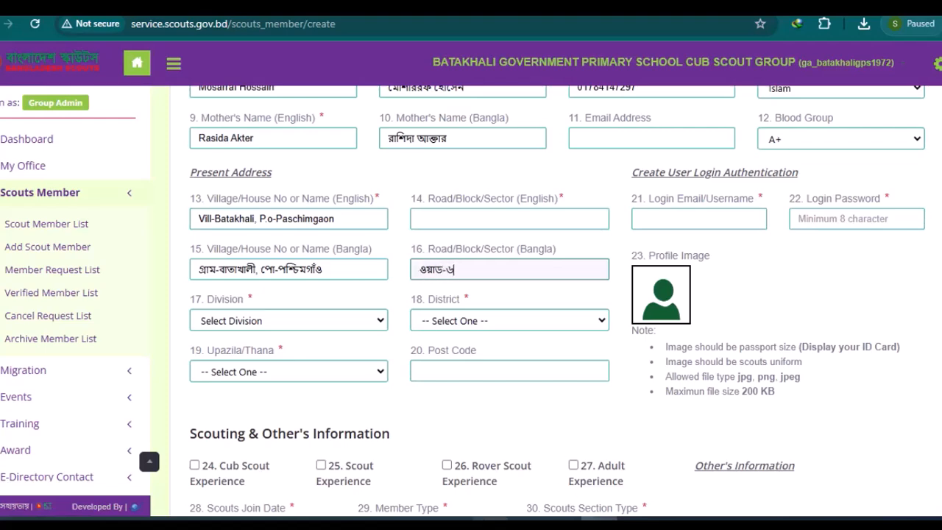
type("ওয়াড-৬")
key("alt+Tab")
left_click_drag(597, 435, 664, 435)
key("ctrl+c")
left_click(471, 219)
key("ctrl+v")
Fill in the suggested post code and select the division, district and upazila of the member's present address.
left_click(460, 370)
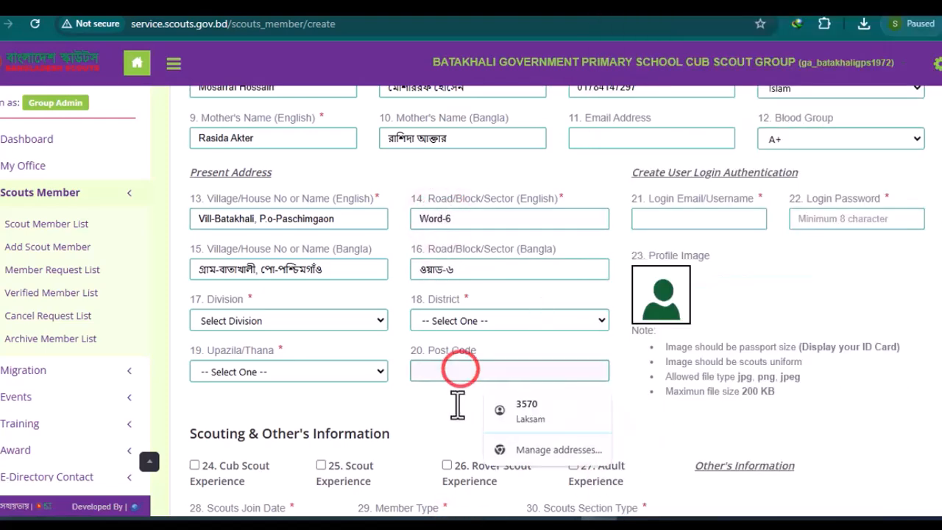
left_click(516, 409)
left_click(372, 318)
left_click(284, 377)
left_click(436, 322)
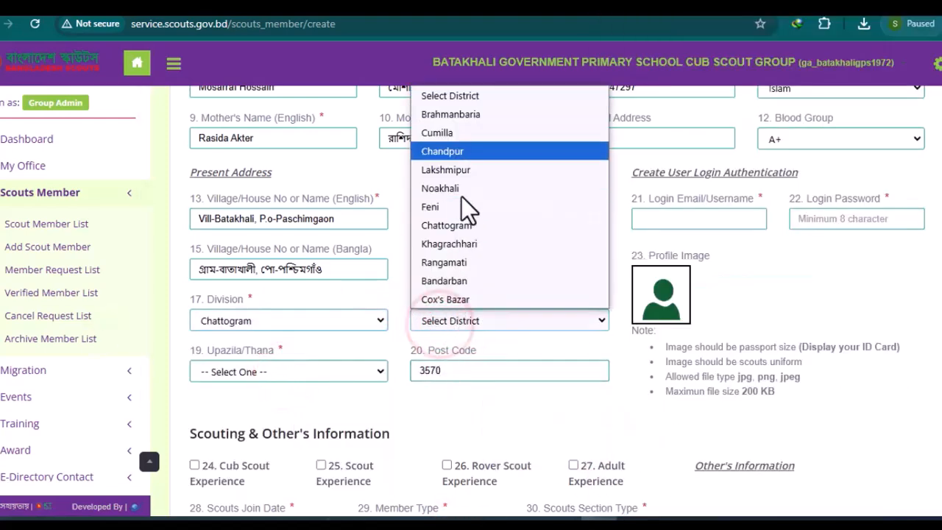
left_click(436, 133)
left_click(289, 371)
left_click(279, 236)
Enter the member's login username and login password for the new user account.
left_click(699, 219)
left_click(692, 246)
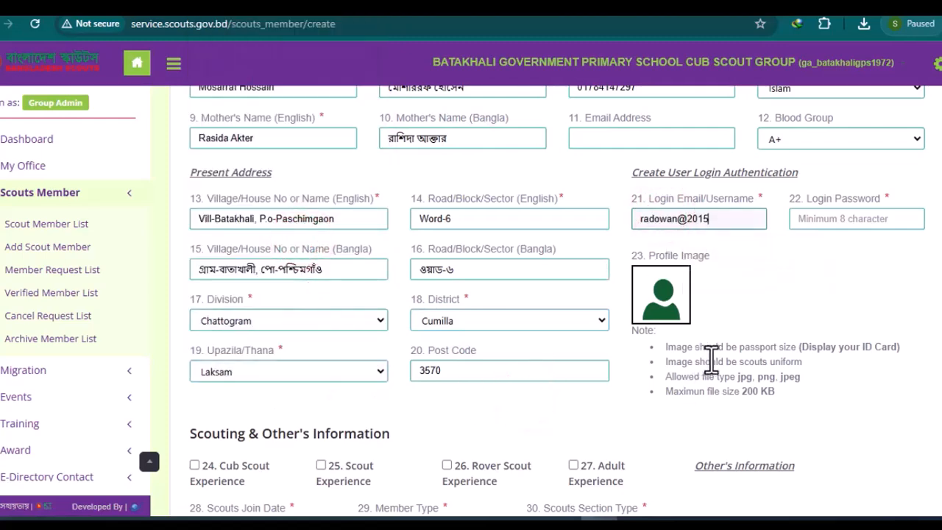
left_click(824, 220)
left_click(830, 252)
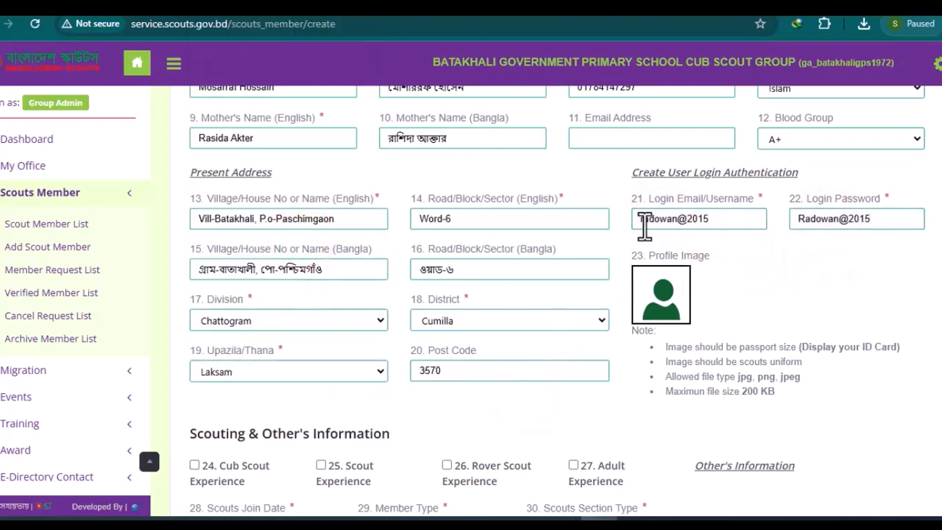
Replace the login password with a different one that meets the minimum of 8 characters.
left_click_drag(645, 227, 738, 261)
left_click(839, 219)
key("ctrl+a")
type("1")
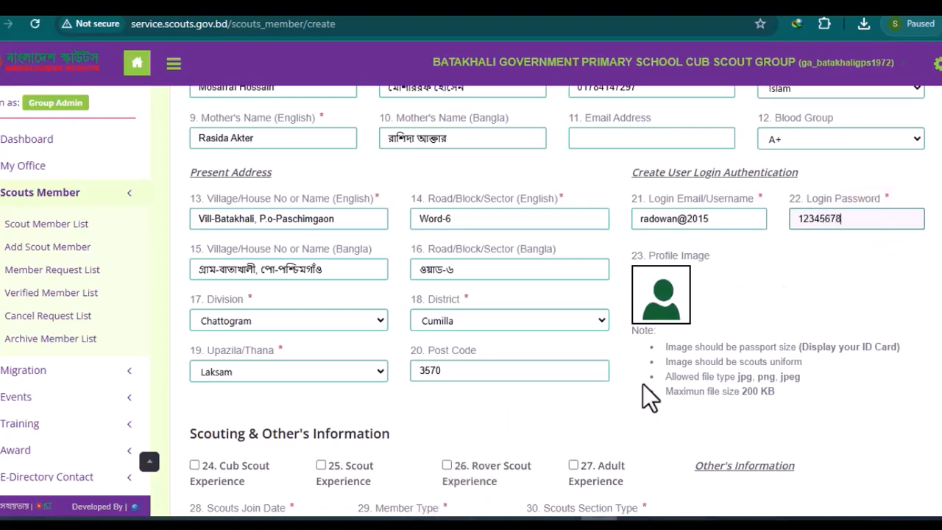
left_click_drag(641, 223, 726, 262)
left_click(721, 219)
left_click_drag(815, 218, 857, 225)
Set the profile image to "WhatsApp Image 2024-11-03 at 5.32.40 PM.jpeg", cropped to the member's head and shoulders.
scroll(381, 326, "down", 1)
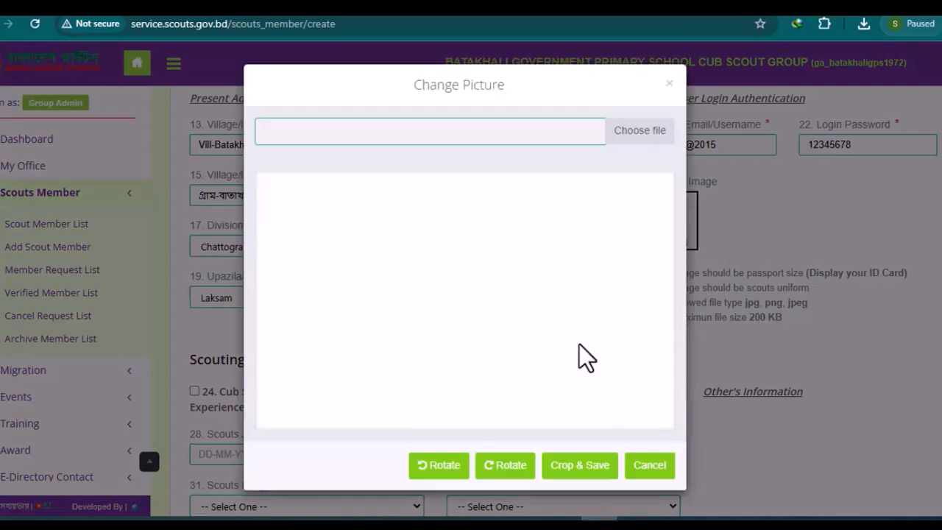
left_click(636, 130)
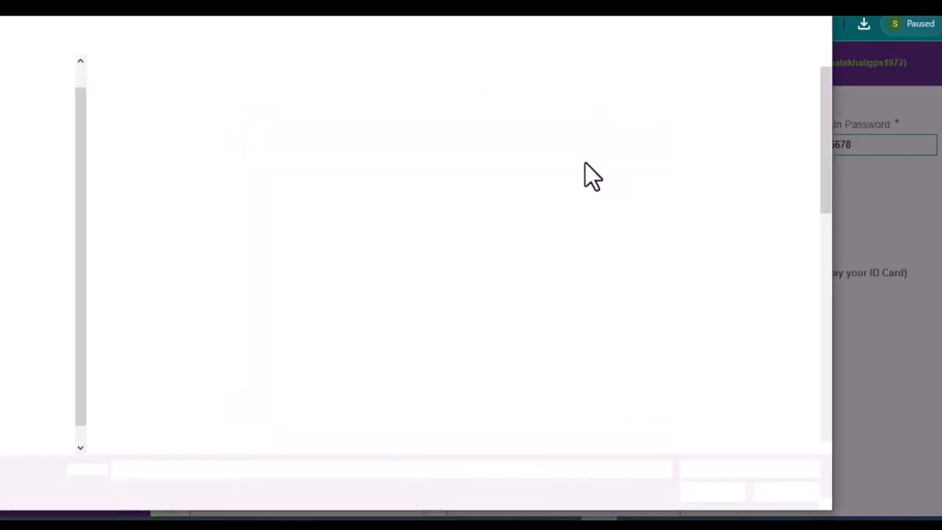
scroll(496, 311, "down", 5)
scroll(470, 302, "down", 3)
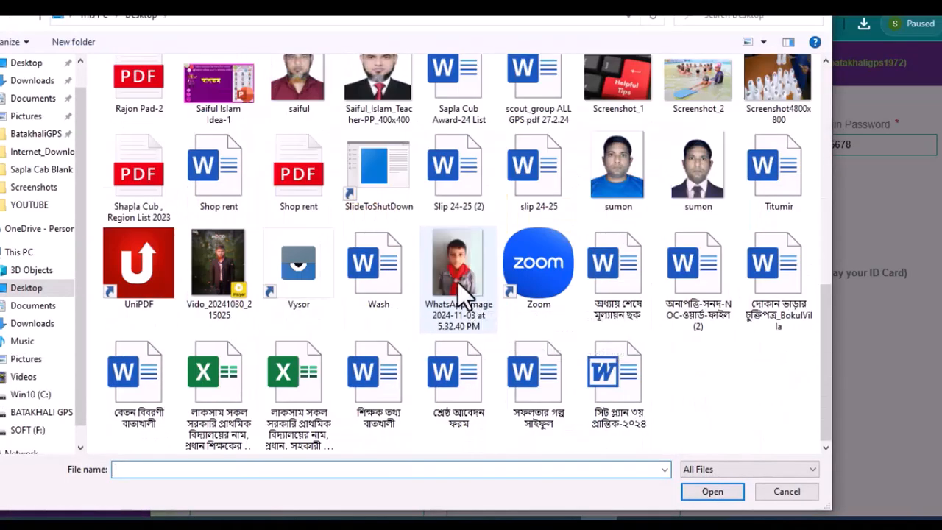
scroll(458, 283, "up", 2)
double_click(465, 427)
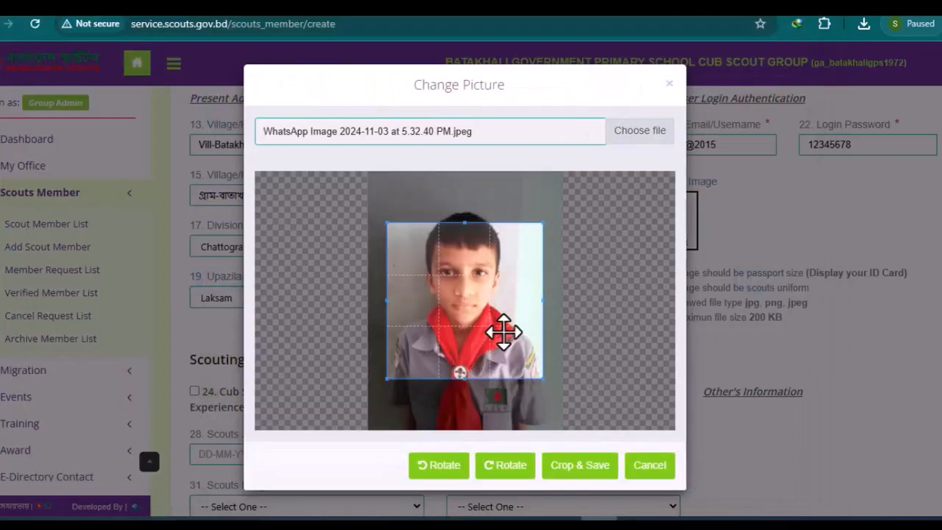
left_click_drag(503, 370, 502, 360)
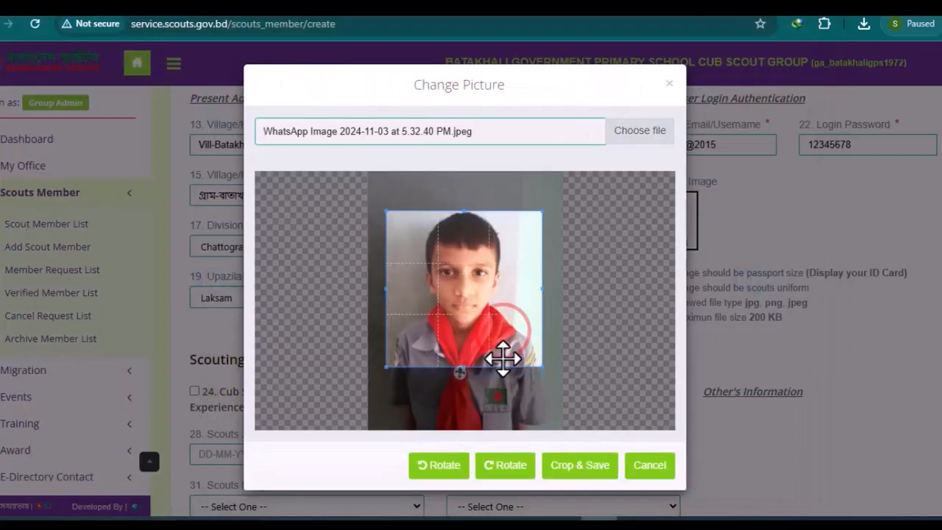
left_click(580, 471)
Set the scouts join date to 11-01-2024, following the group admission date in the text notes.
scroll(404, 298, "down", 3)
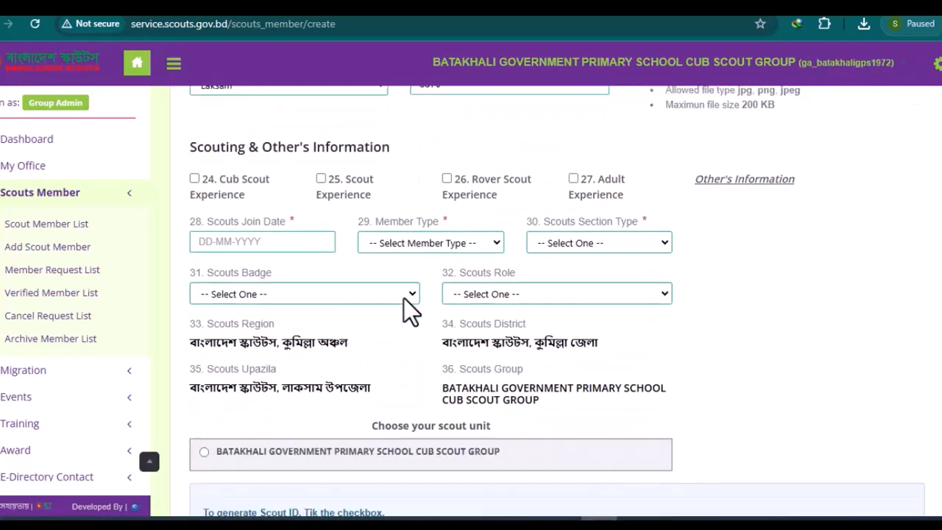
key("alt+Tab")
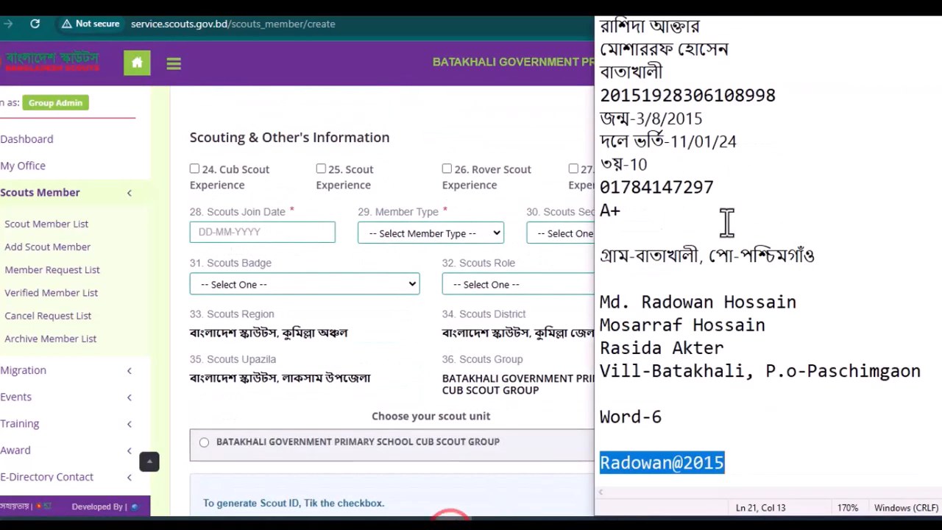
left_click(236, 230)
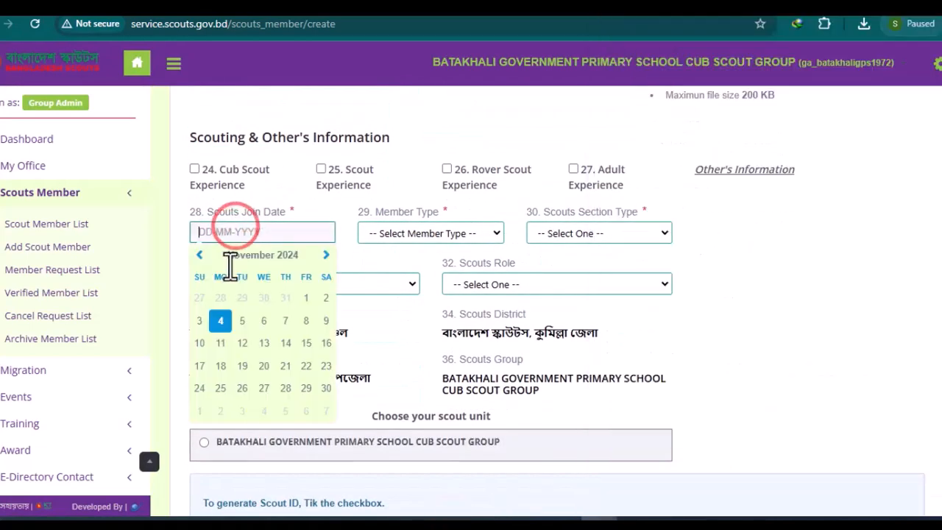
left_click(291, 255)
left_click(257, 254)
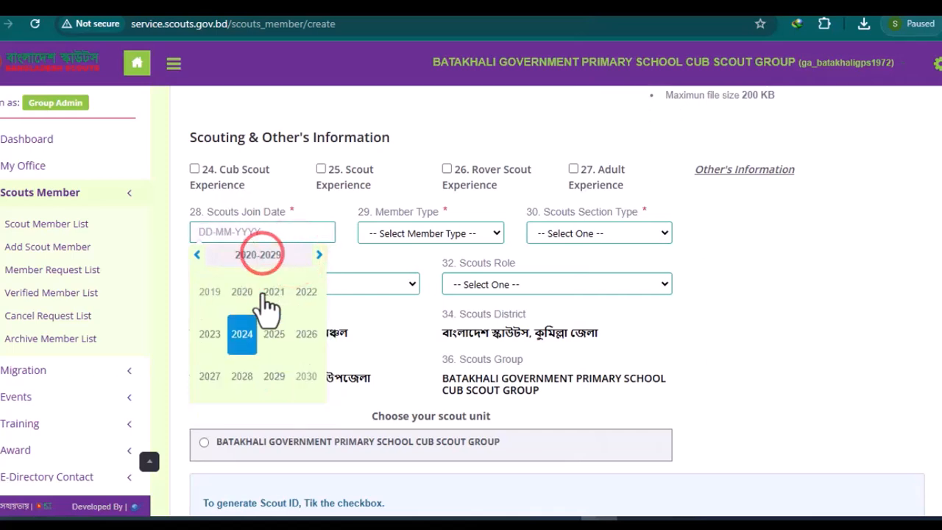
left_click(237, 331)
left_click(211, 292)
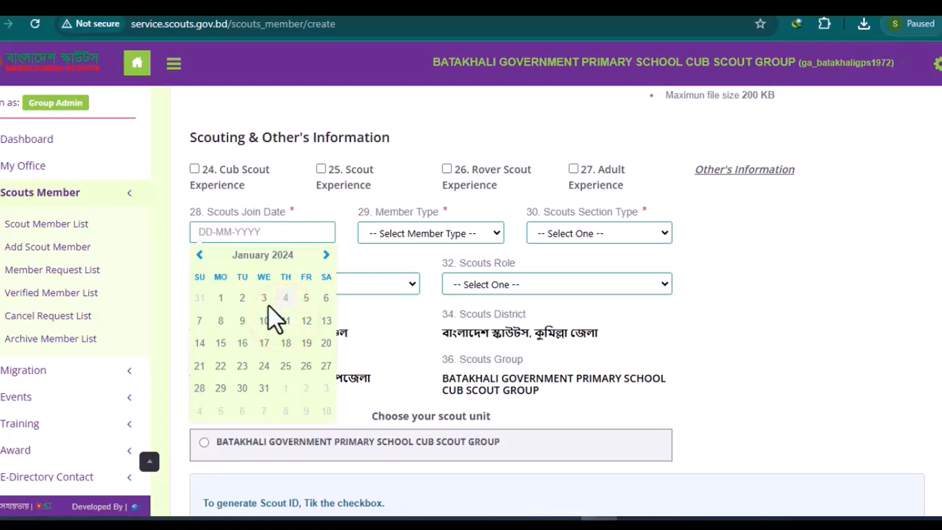
left_click(285, 321)
Choose New Applicant as the member type and Cub Scout as the section type, leaving the scouts badge unselected.
left_click(423, 233)
left_click(425, 273)
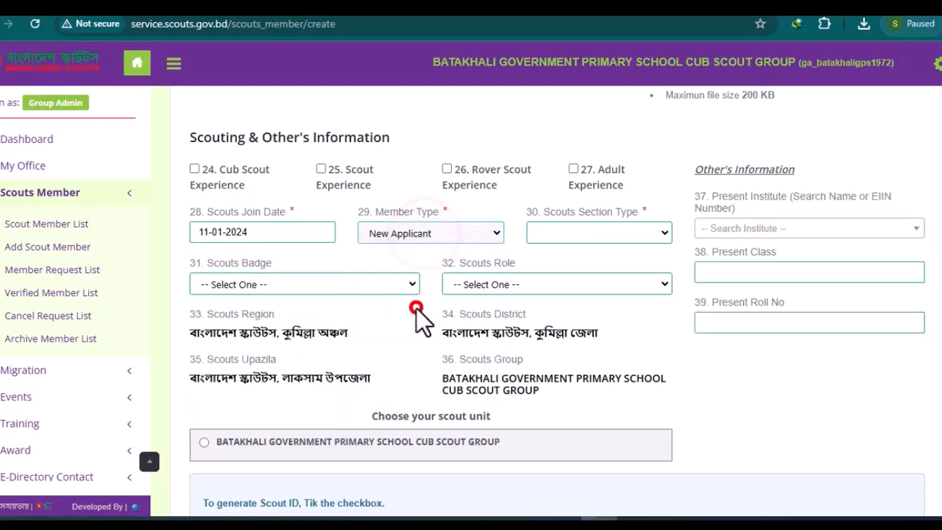
left_click(588, 233)
left_click(581, 271)
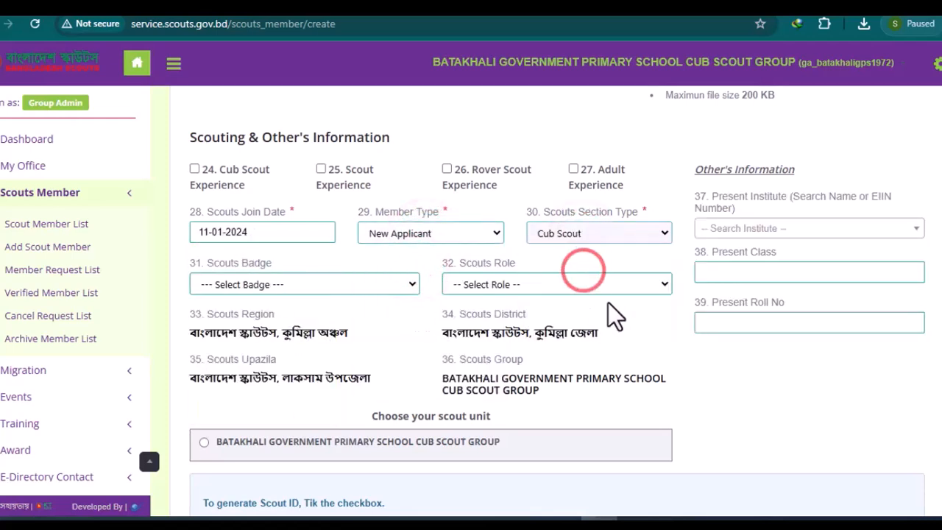
left_click(308, 283)
left_click(381, 356)
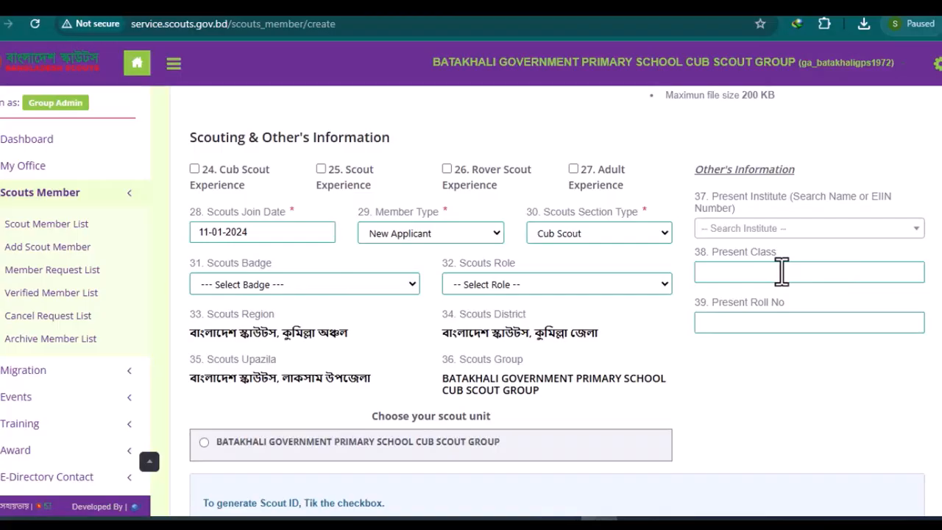
Enter Three as the present class and 10 as the present roll number, leaving the present institute empty.
left_click(778, 271)
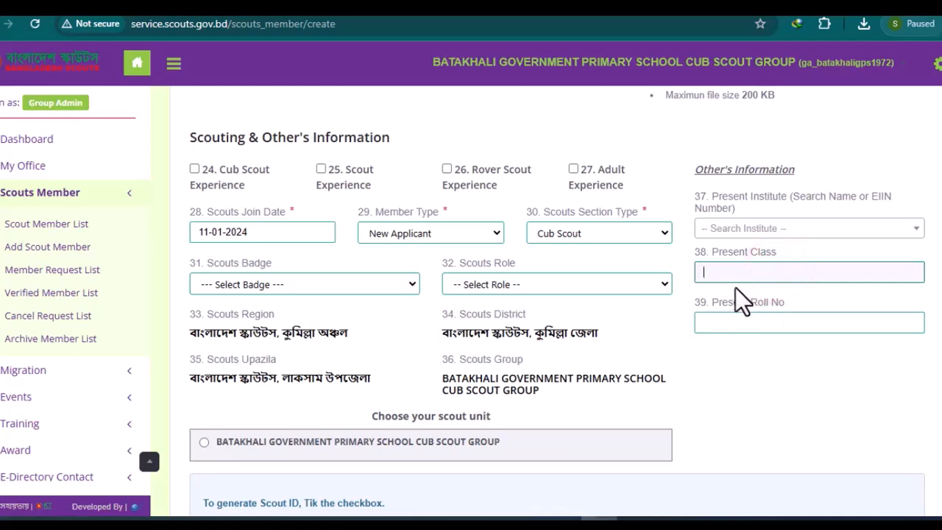
type("Three")
left_click(738, 323)
type("10")
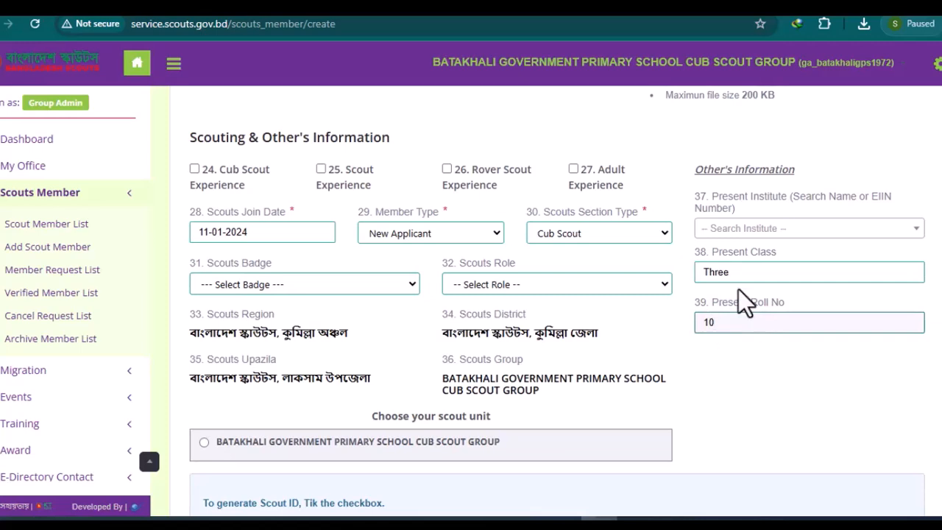
left_click(777, 233)
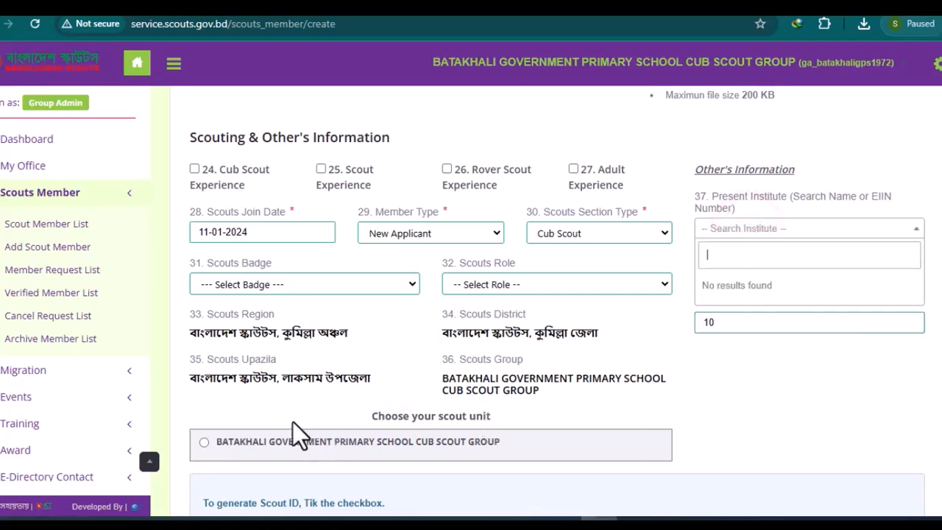
left_click(271, 410)
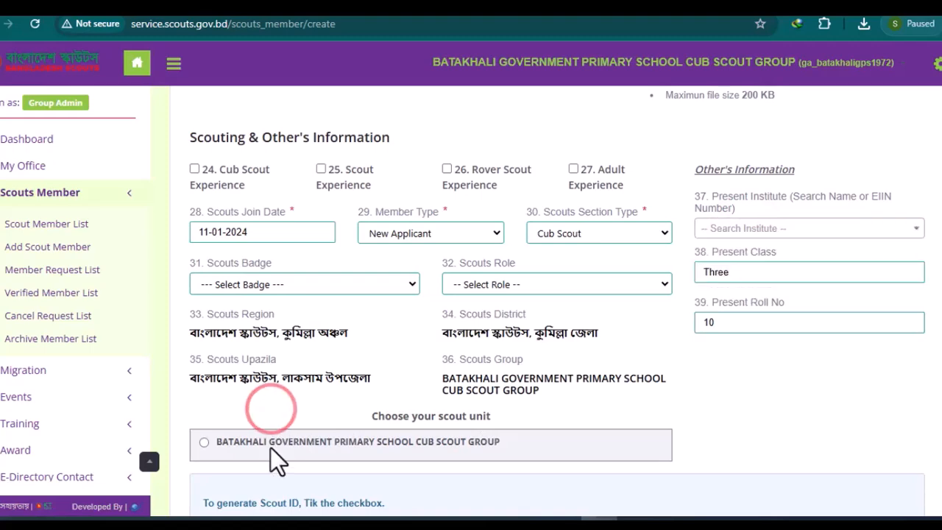
Choose BATAKHALI GOVERNMENT PRIMARY SCHOOL CUB SCOUT GROUP as the scout unit and create the scout member with Generate Scout ID enabled.
left_click(204, 442)
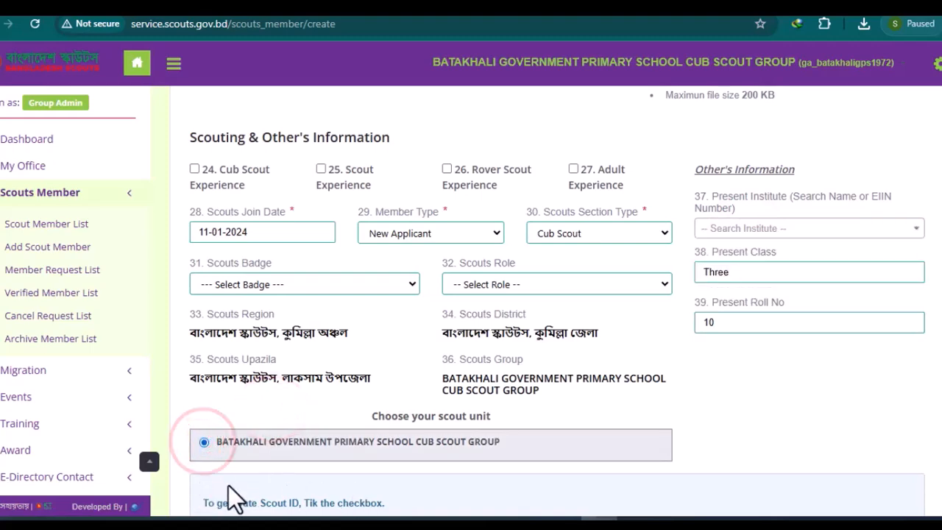
scroll(313, 446, "down", 2)
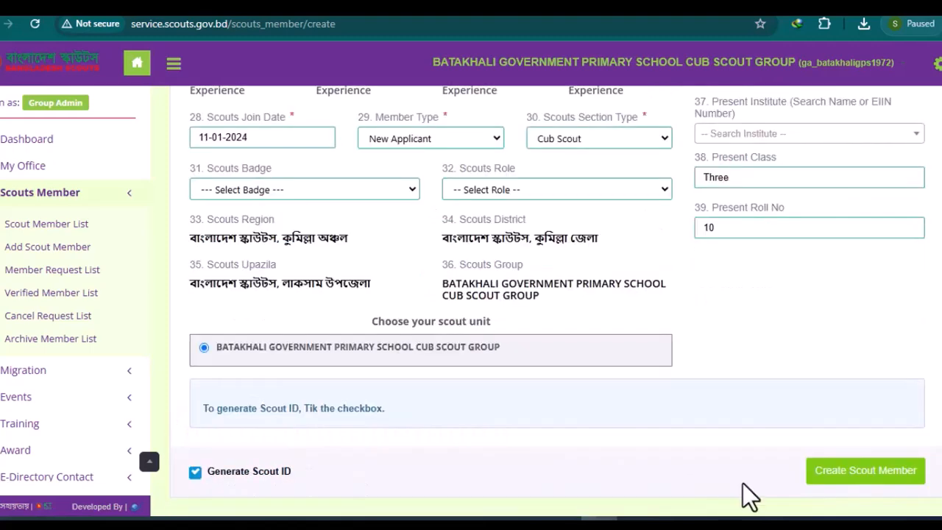
left_click(854, 475)
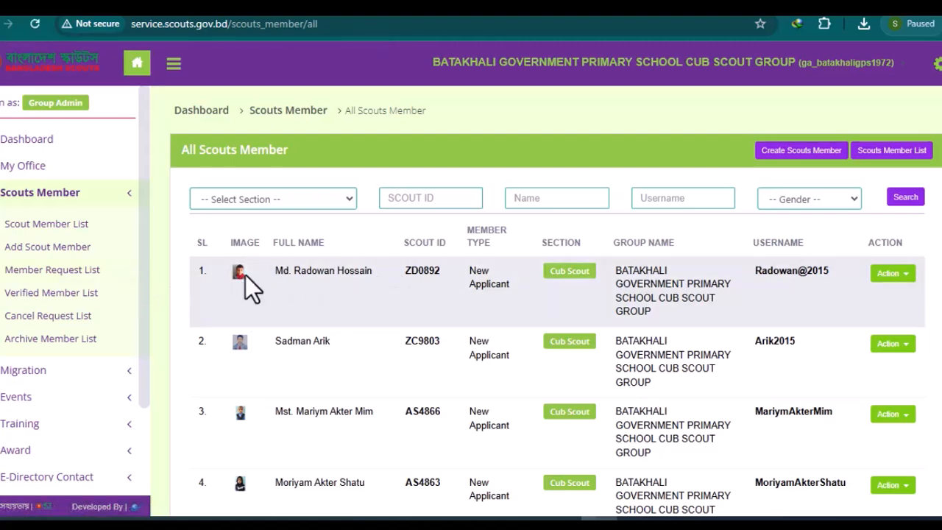
Examine the new member's entry in the member list and open its details page to review the Scout ID and personal information.
left_click_drag(174, 237, 624, 358)
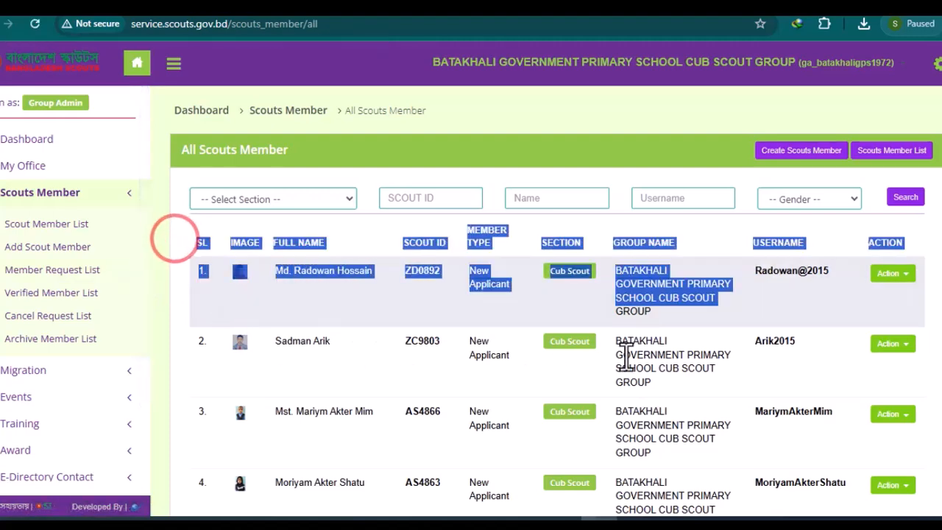
left_click(696, 307)
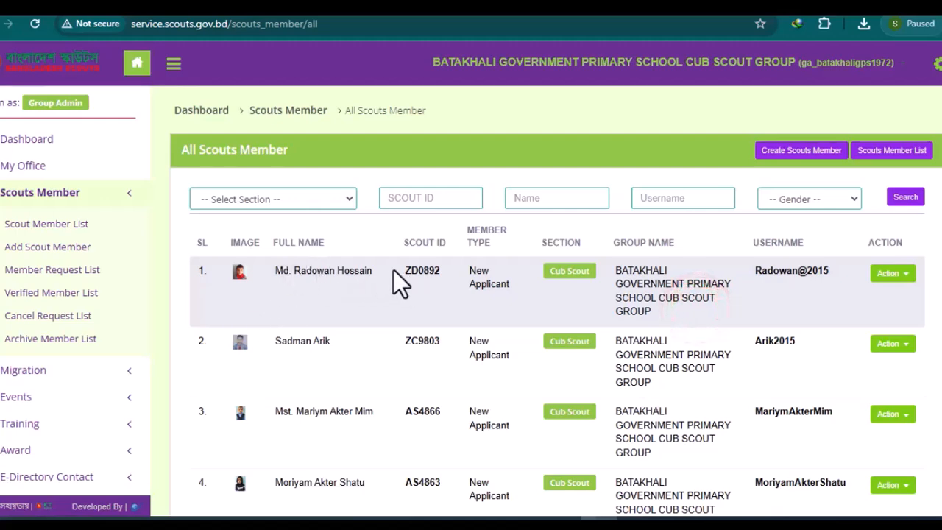
left_click_drag(389, 270, 435, 311)
left_click(414, 317)
left_click(886, 275)
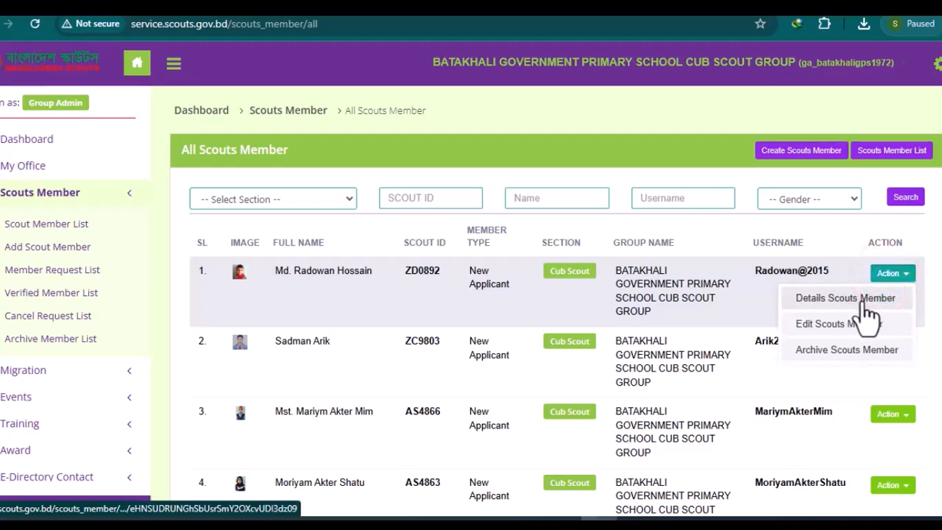
left_click(839, 298)
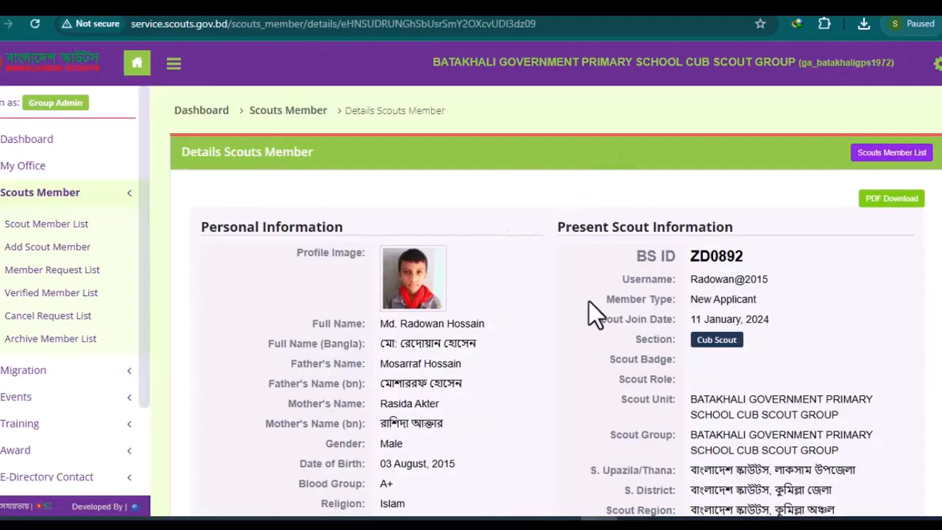
scroll(430, 238, "down", 1)
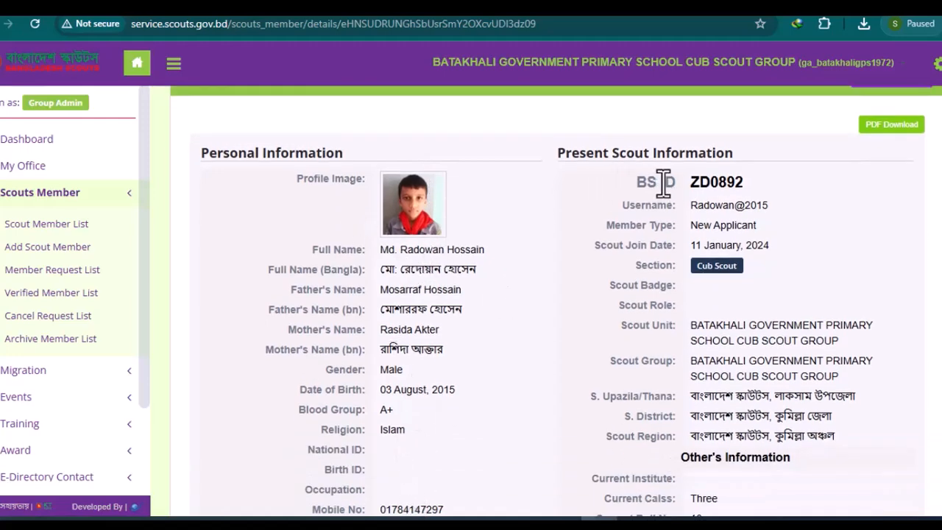
left_click_drag(639, 181, 719, 184)
scroll(489, 354, "up", 1)
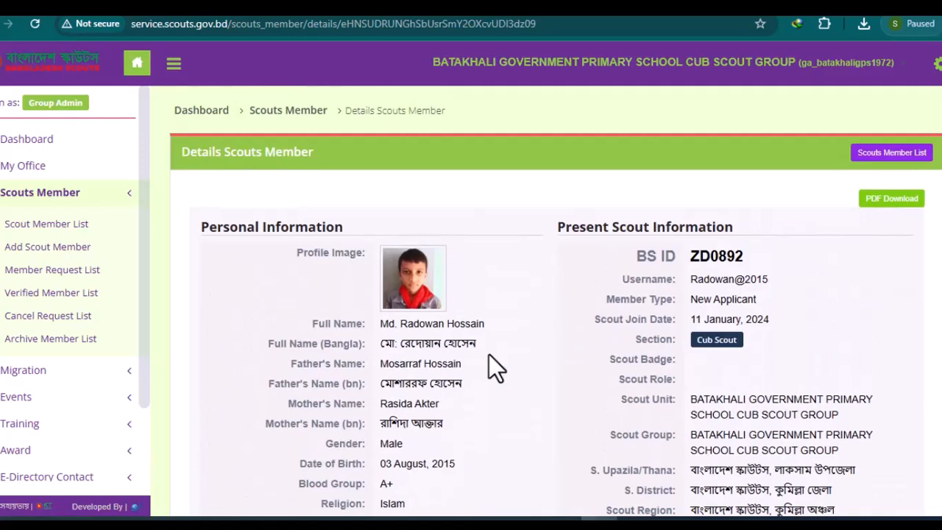